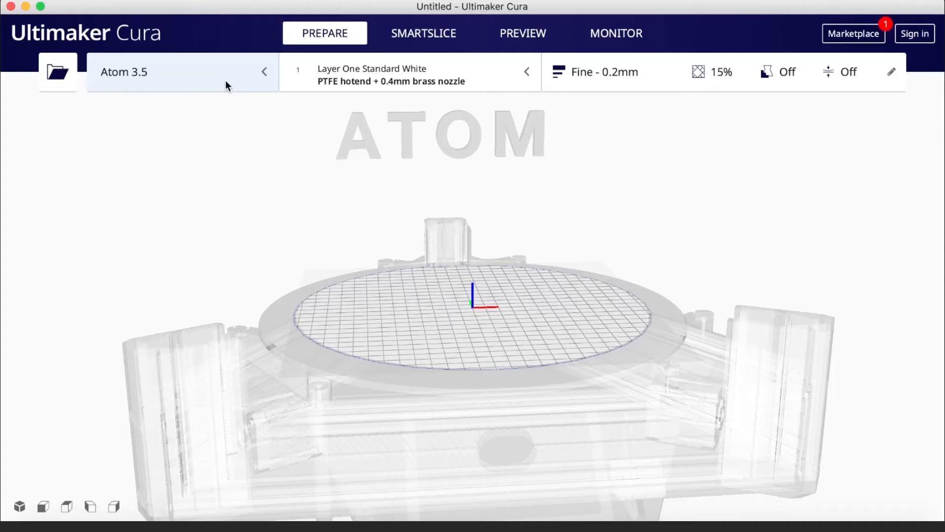
Save the Duet RepRapFirmware connection for the Atom 3.5 printer using the Duet address already entered.
left_click(238, 80)
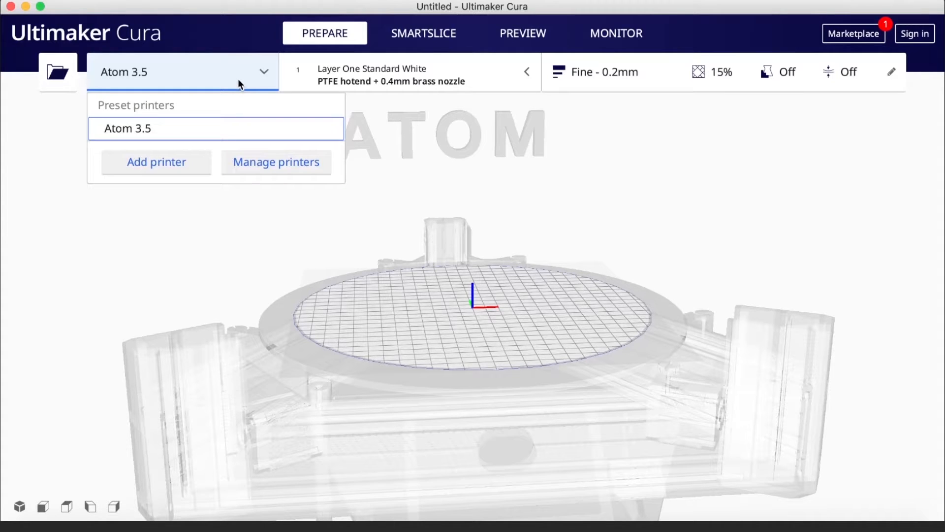
left_click(266, 167)
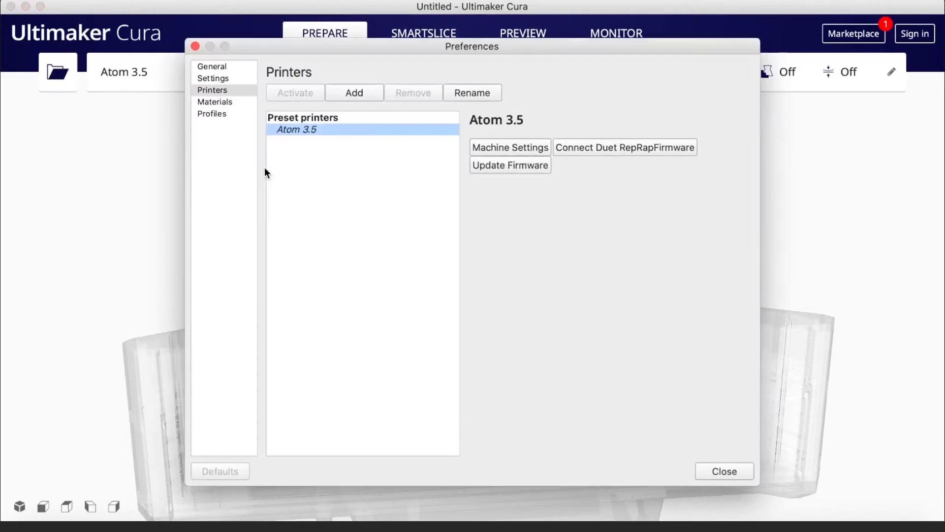
left_click(635, 156)
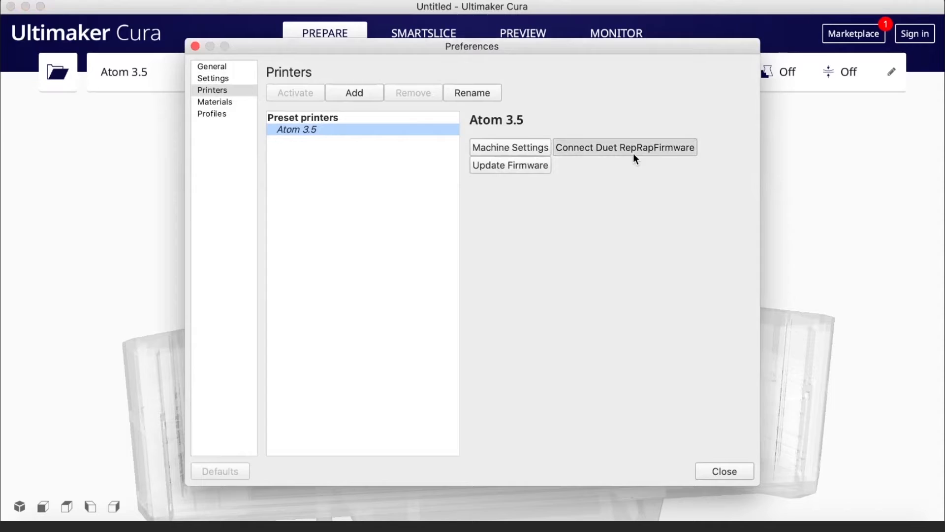
left_click_drag(375, 202, 286, 207)
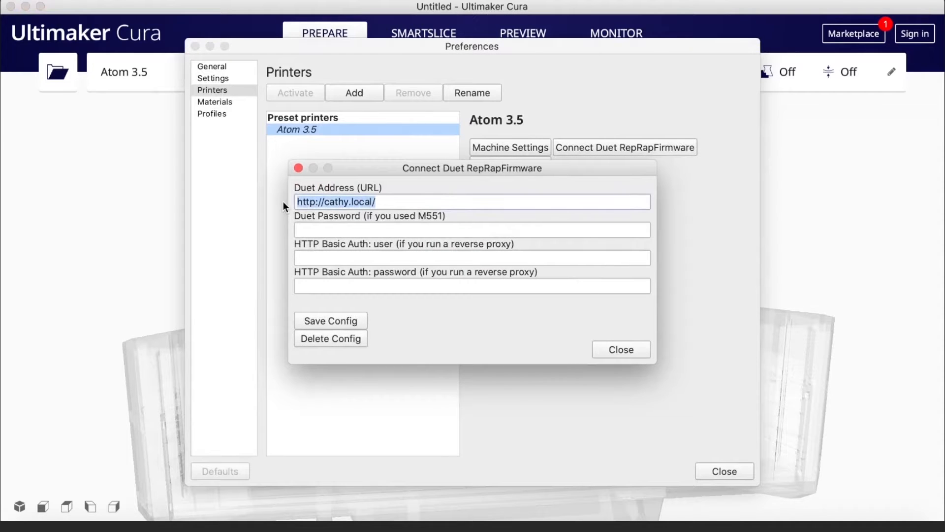
key("Right")
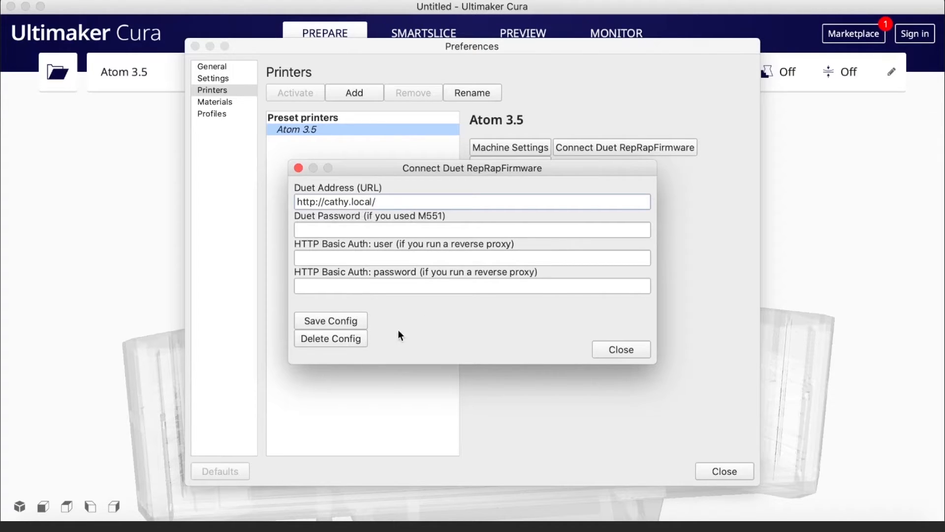
left_click(351, 324)
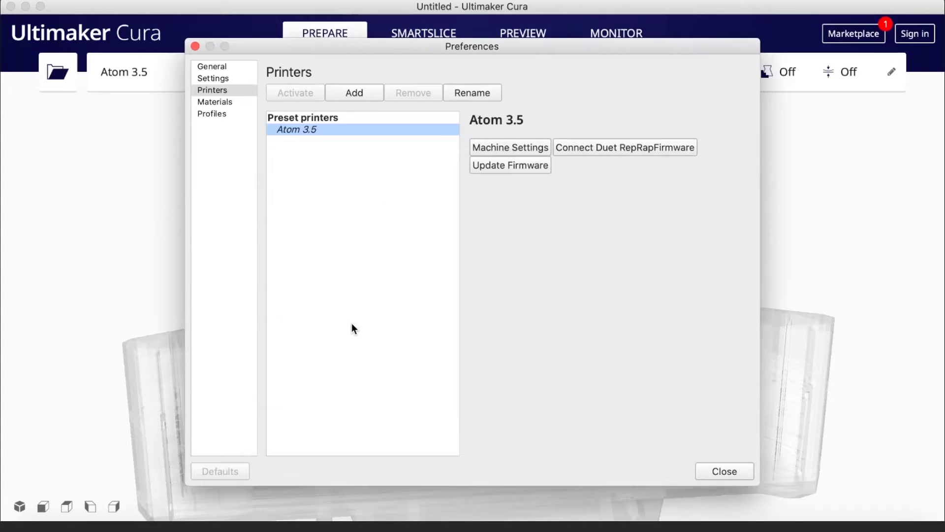
left_click(734, 471)
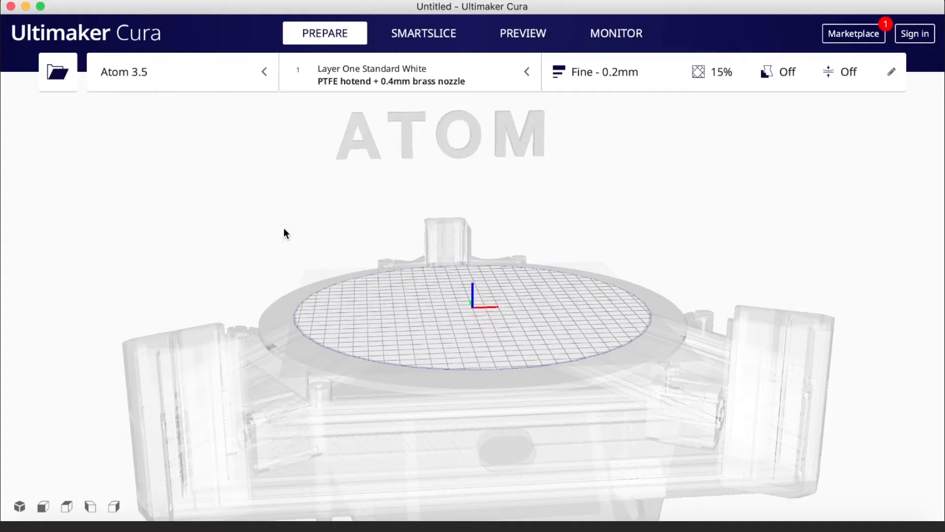
Choose Layer One PLA Standard White as the material and PTFE hotend + 0.4mm brass nozzle as the tool.
left_click(475, 80)
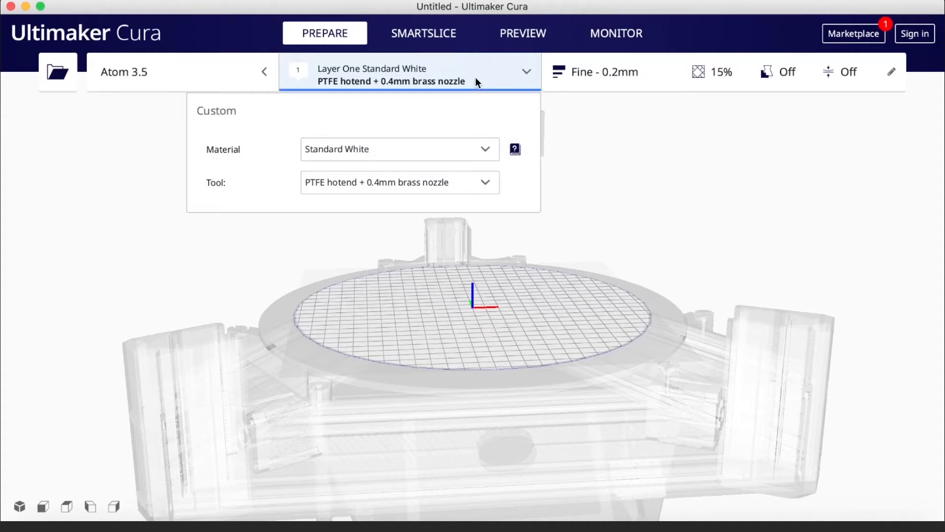
left_click(412, 151)
mouse_move(481, 183)
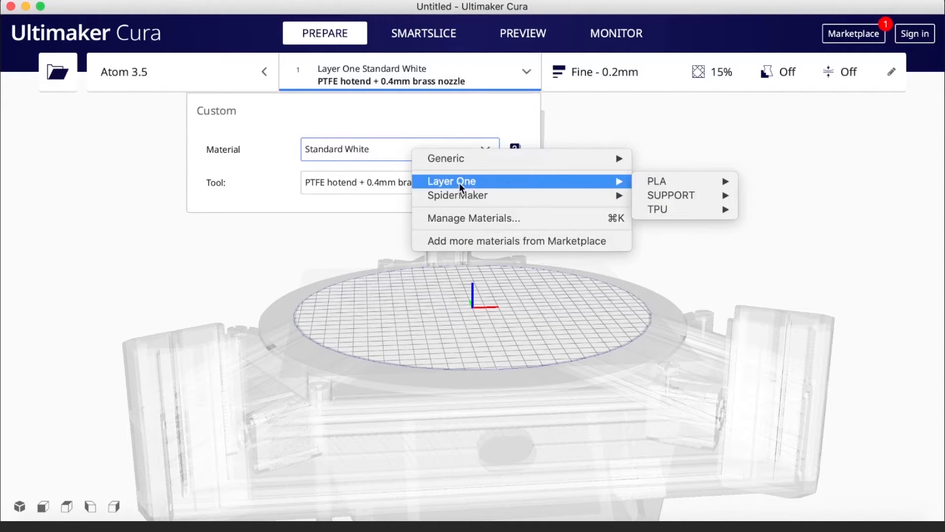
mouse_move(672, 185)
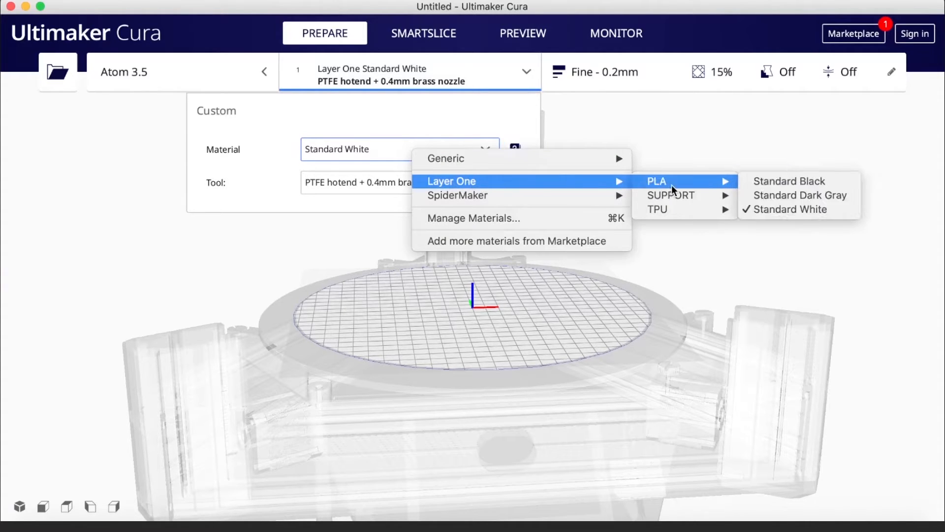
left_click(768, 210)
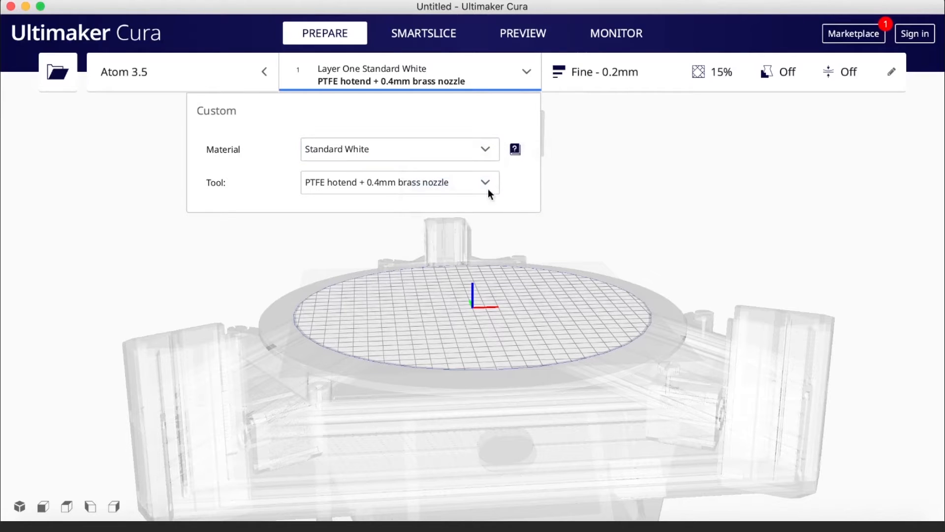
left_click(386, 186)
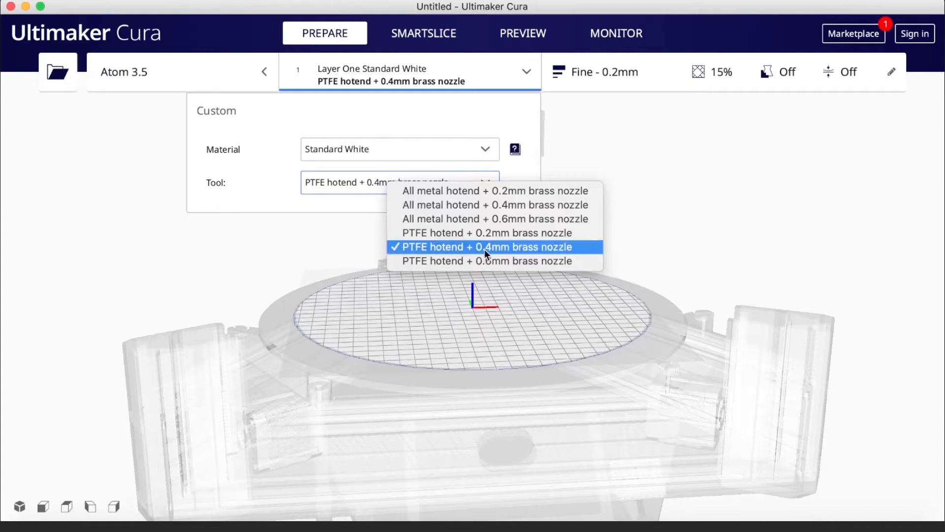
left_click(515, 249)
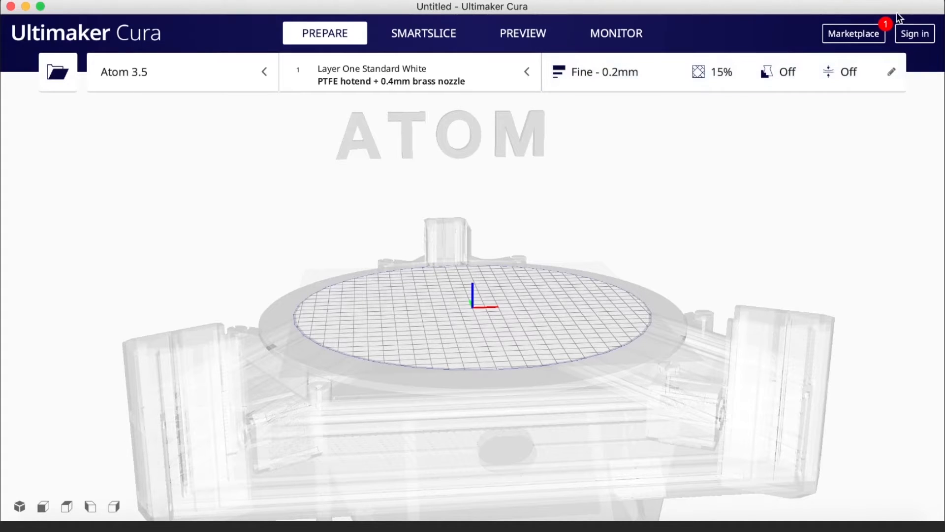
Load the model Ducksper (1).stl from the 3D 列印檔 folder onto the build plate.
left_click_drag(897, 8, 855, 6)
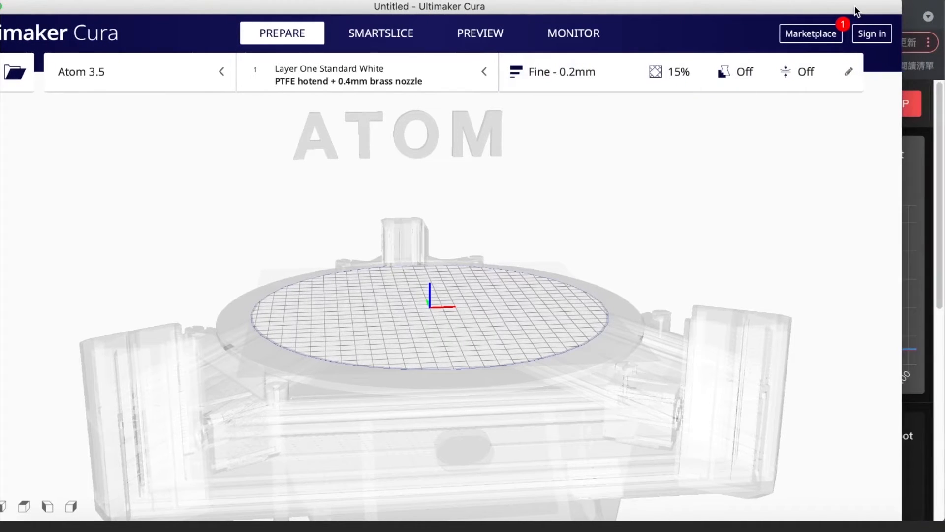
left_click(935, 29)
left_click(25, 14)
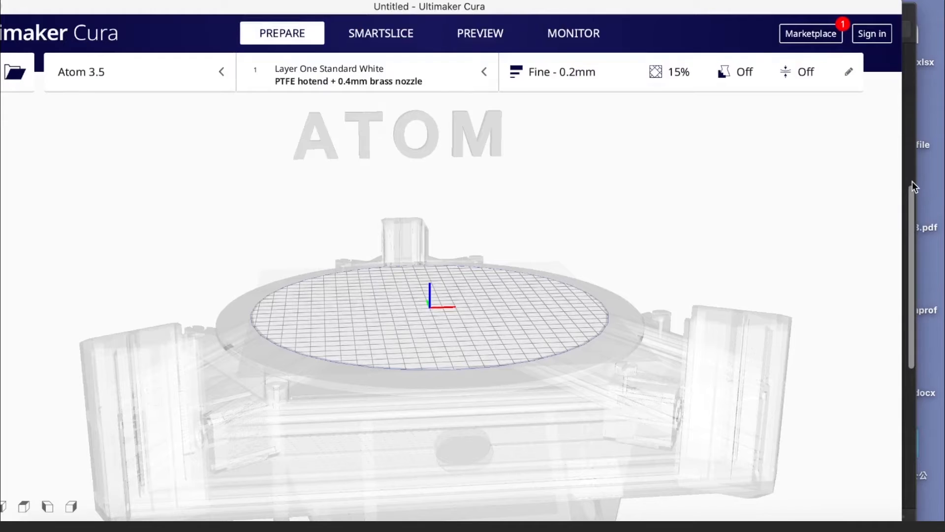
left_click(912, 180)
scroll(821, 383, "down", 5)
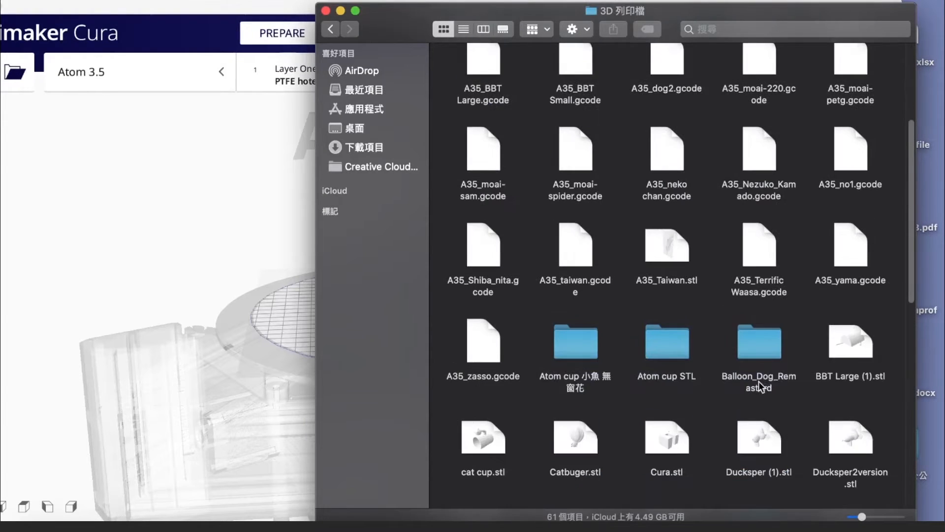
left_click_drag(760, 438, 276, 340)
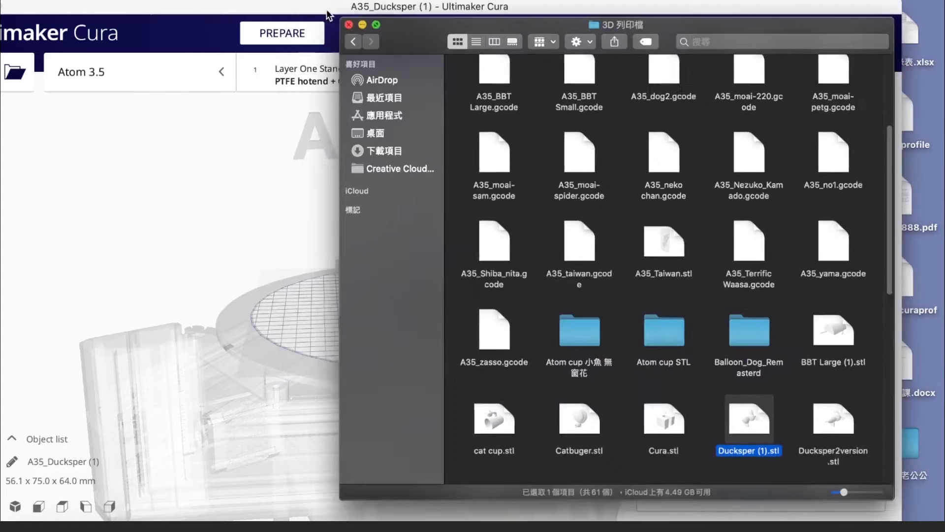
left_click(326, 11)
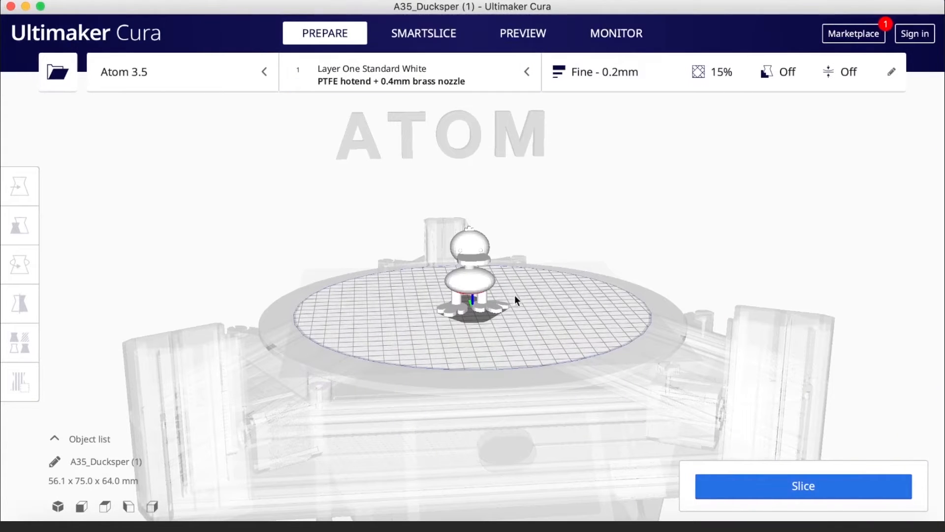
Expand the Quality category in the custom print settings and set the setting visibility to All.
scroll(553, 286, "up", 3)
left_click(612, 76)
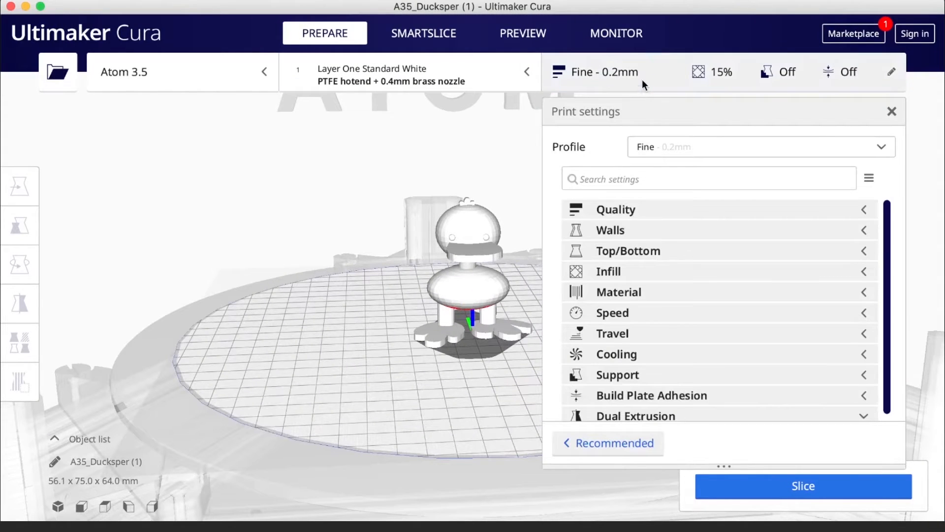
left_click(869, 179)
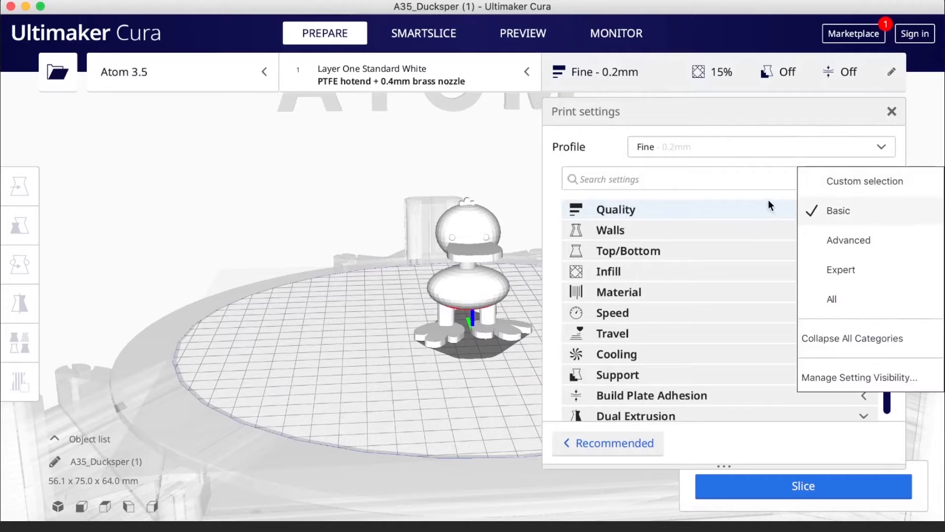
left_click(911, 150)
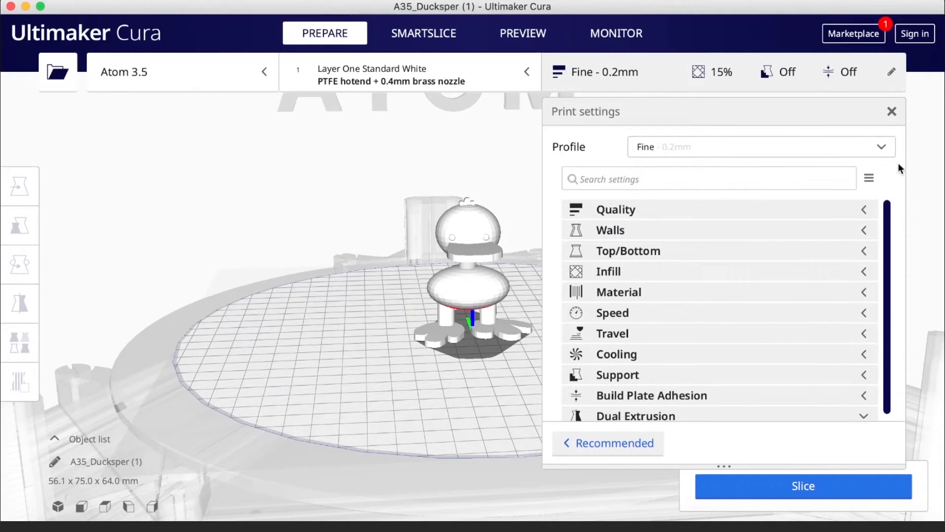
left_click(859, 210)
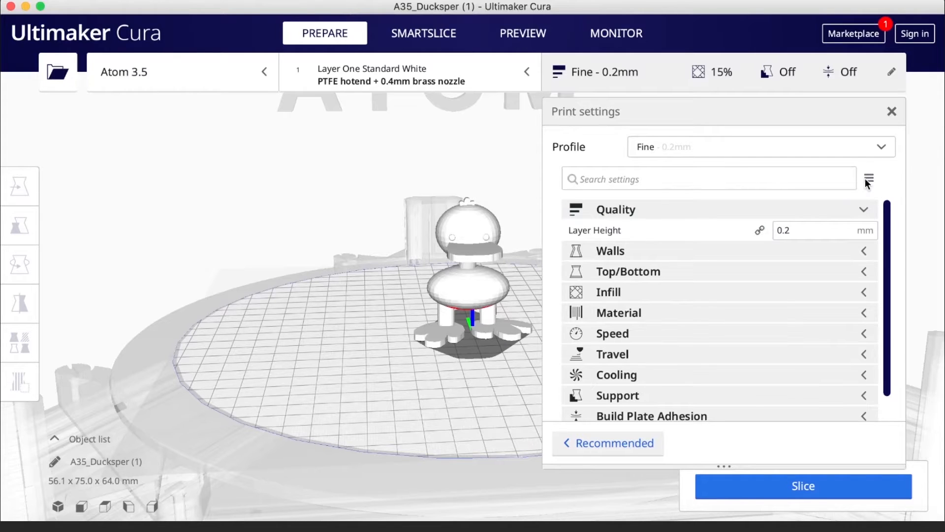
left_click(870, 180)
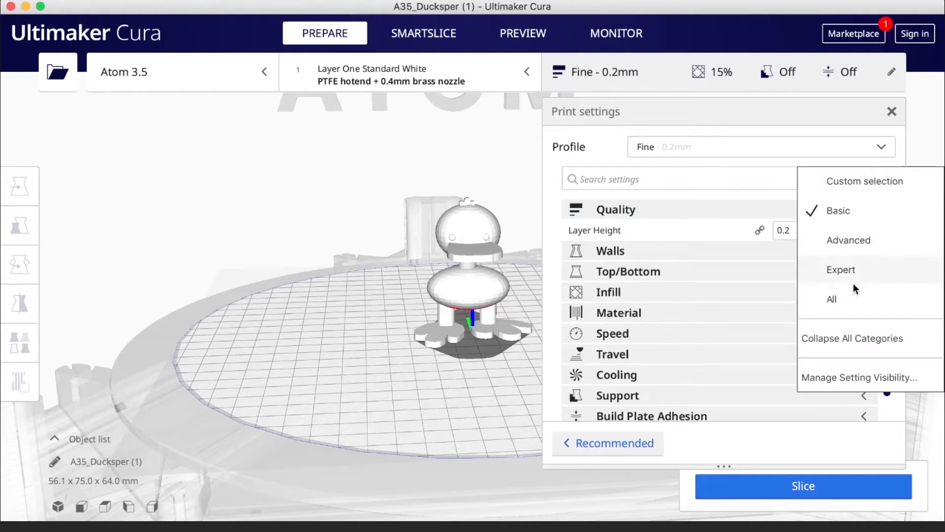
left_click(833, 302)
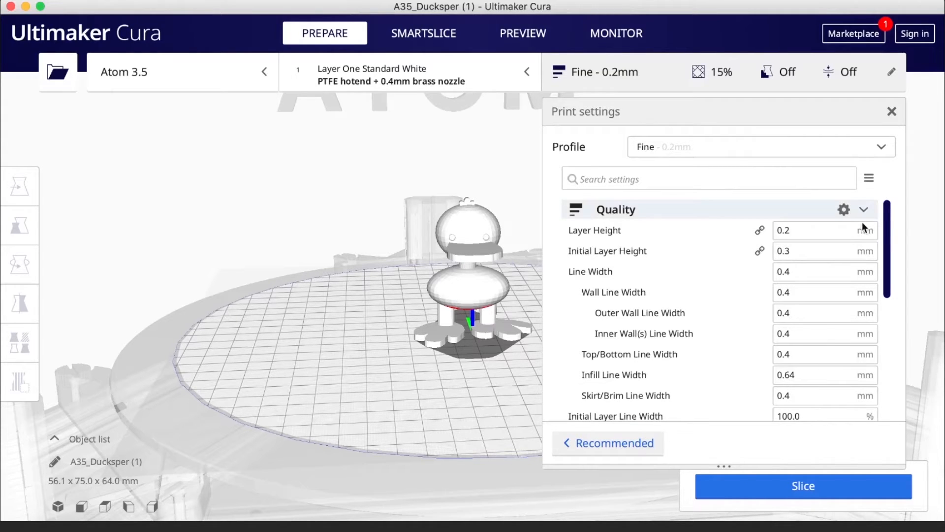
Review the layer height and line width settings in the Quality category.
scroll(818, 298, "down", 1)
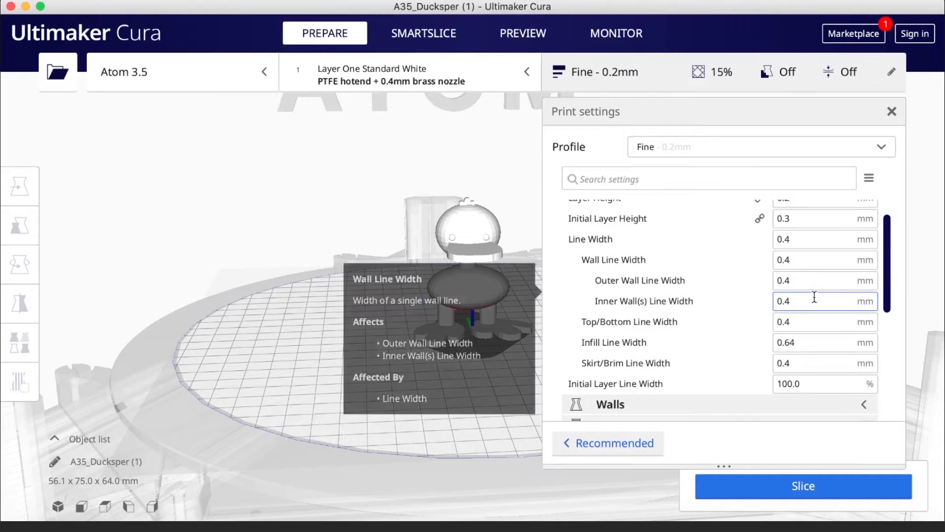
scroll(807, 301, "down", 2)
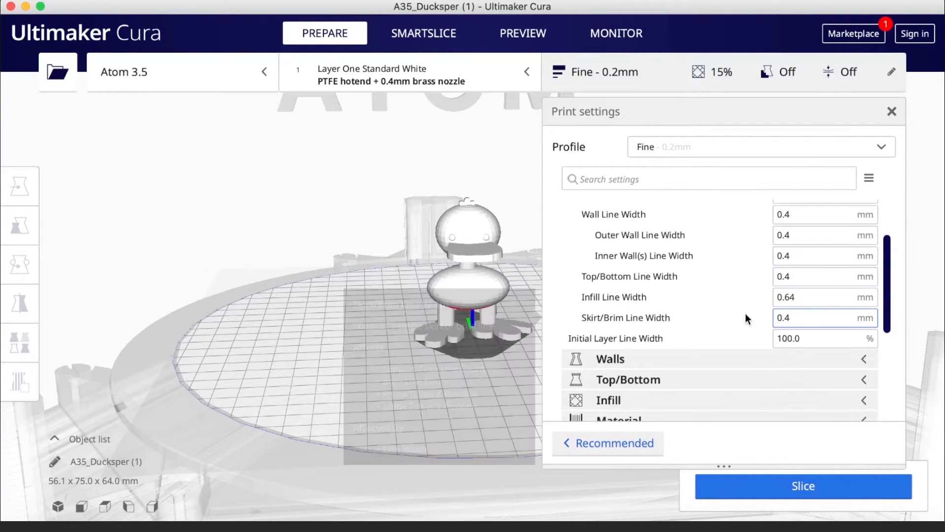
scroll(744, 316, "up", 1)
scroll(741, 312, "up", 3)
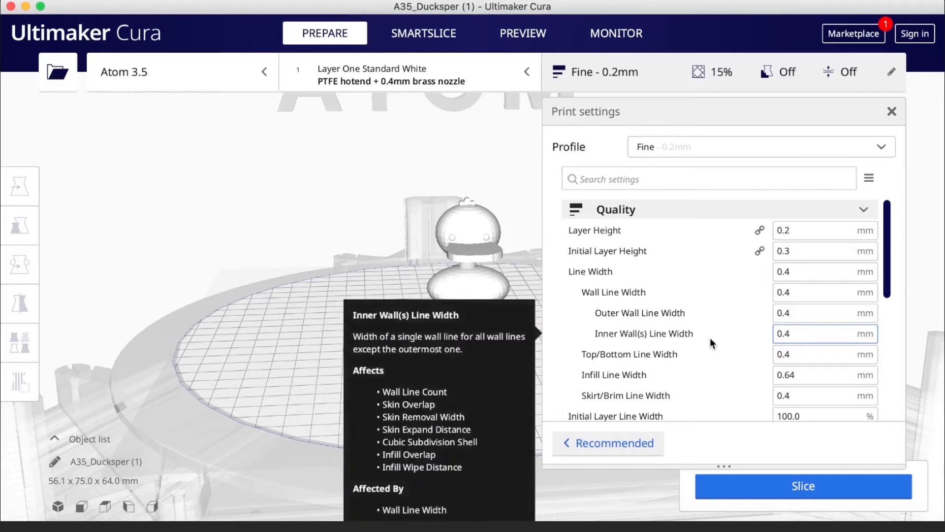
scroll(710, 338, "down", 3)
scroll(728, 366, "down", 1)
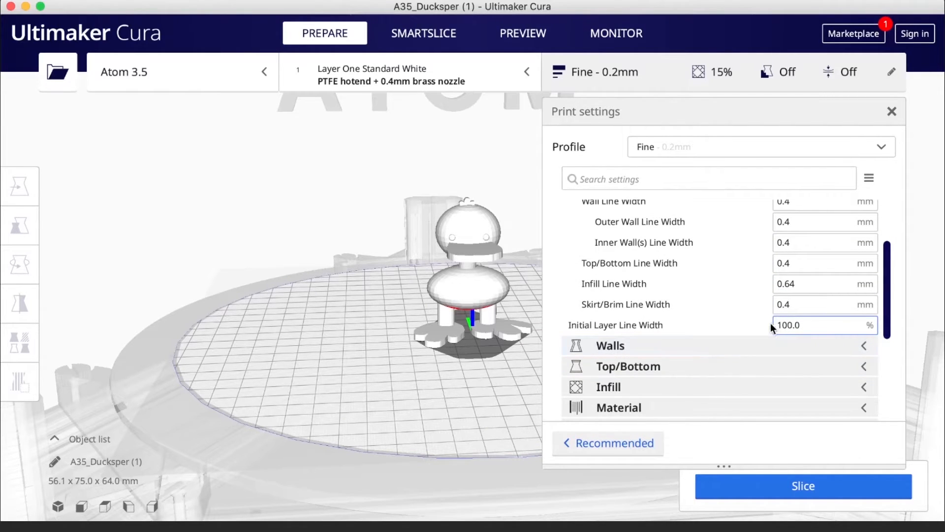
Expand the Support category and enable Generate Support for the duck model.
scroll(742, 329, "down", 1)
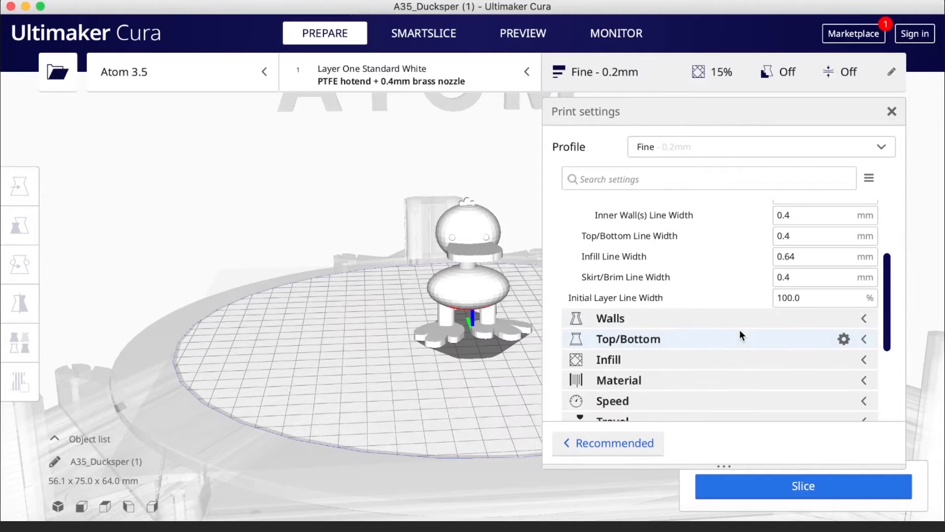
scroll(739, 329, "down", 1)
scroll(737, 333, "down", 1)
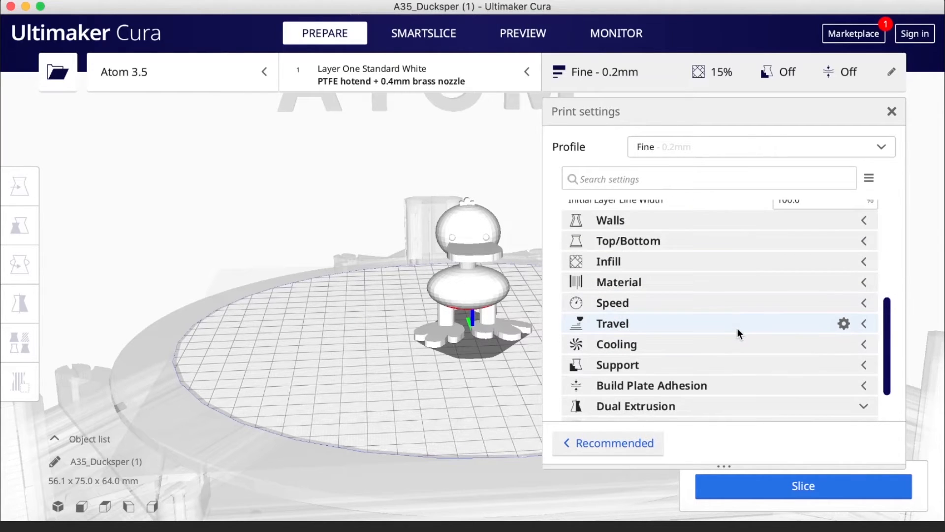
scroll(688, 350, "down", 1)
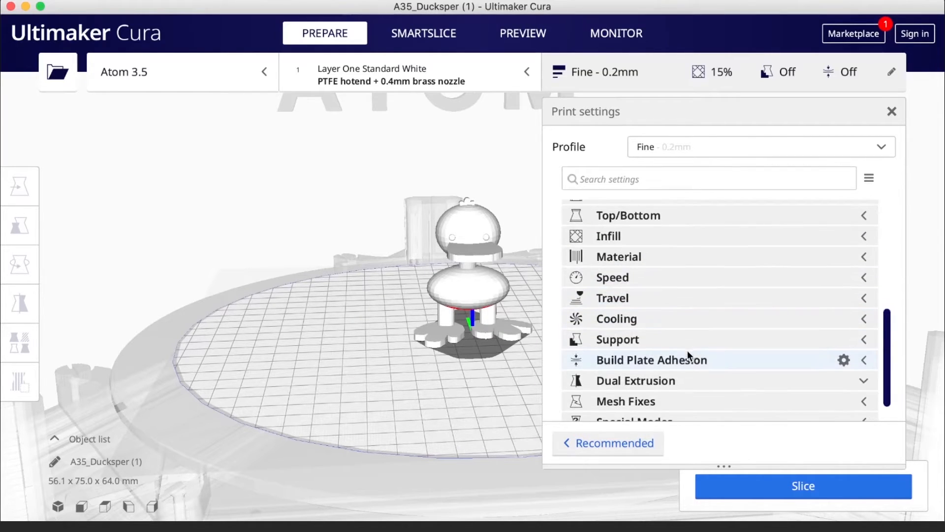
scroll(688, 350, "down", 1)
left_click(863, 307)
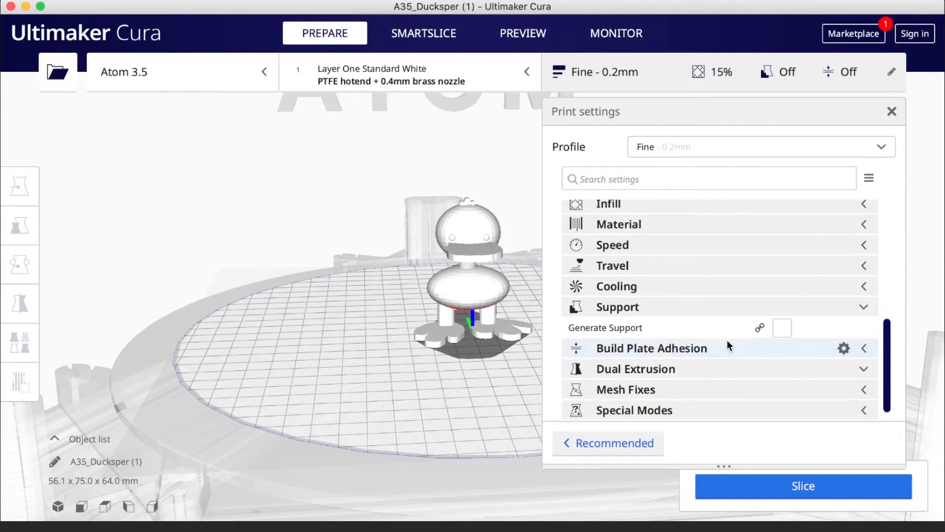
left_click(781, 328)
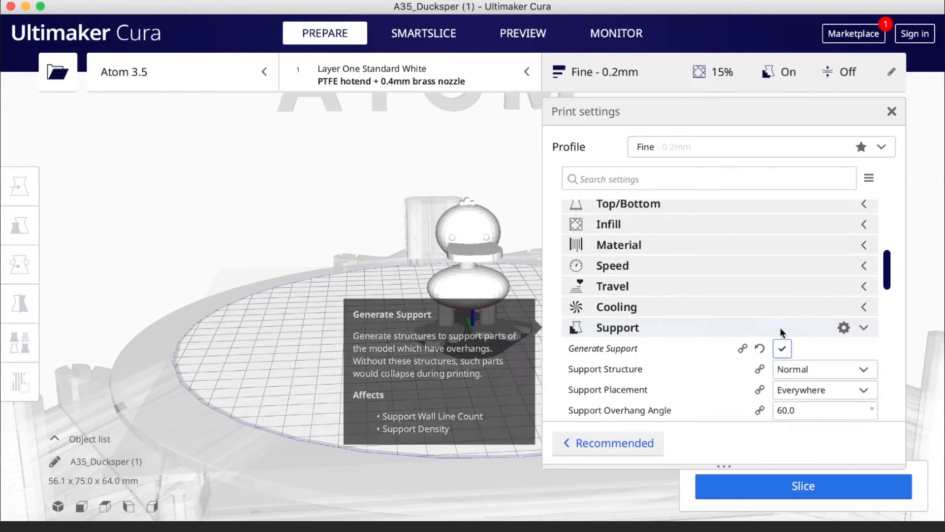
Review the settings of the Support category, from the support pattern and distances down to the support interface options.
scroll(741, 368, "down", 3)
scroll(741, 367, "down", 5)
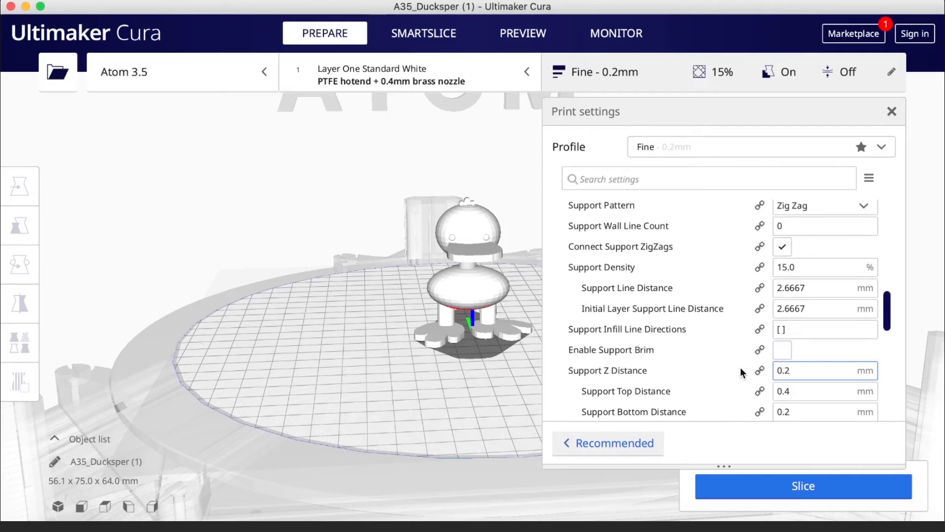
scroll(737, 365, "down", 3)
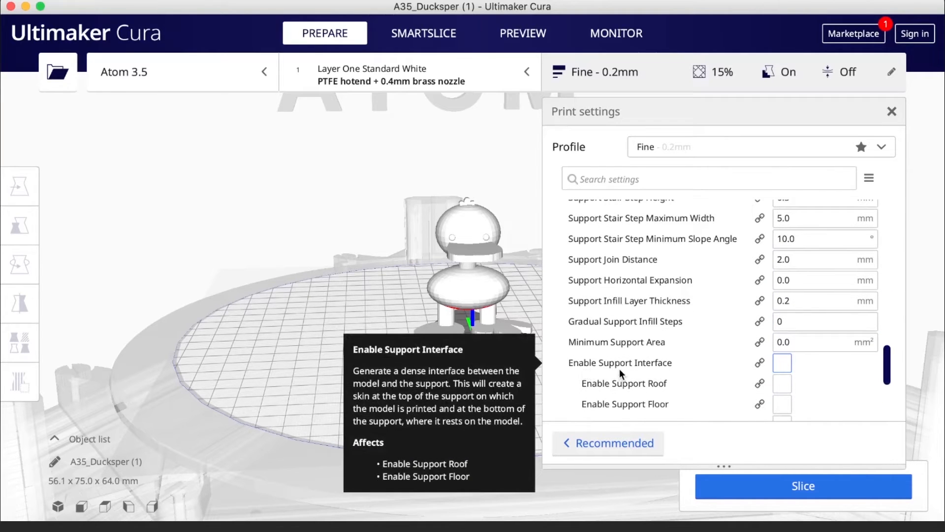
scroll(780, 366, "up", 3)
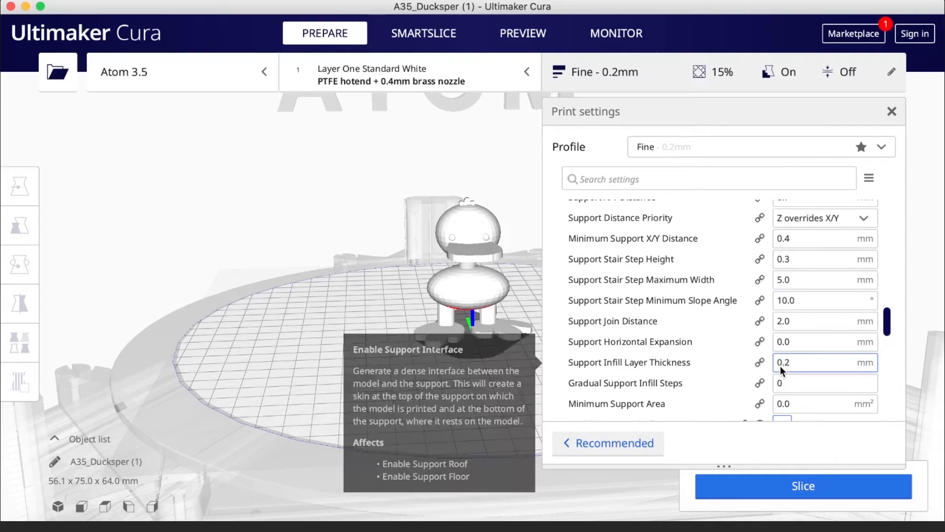
scroll(724, 335, "up", 15)
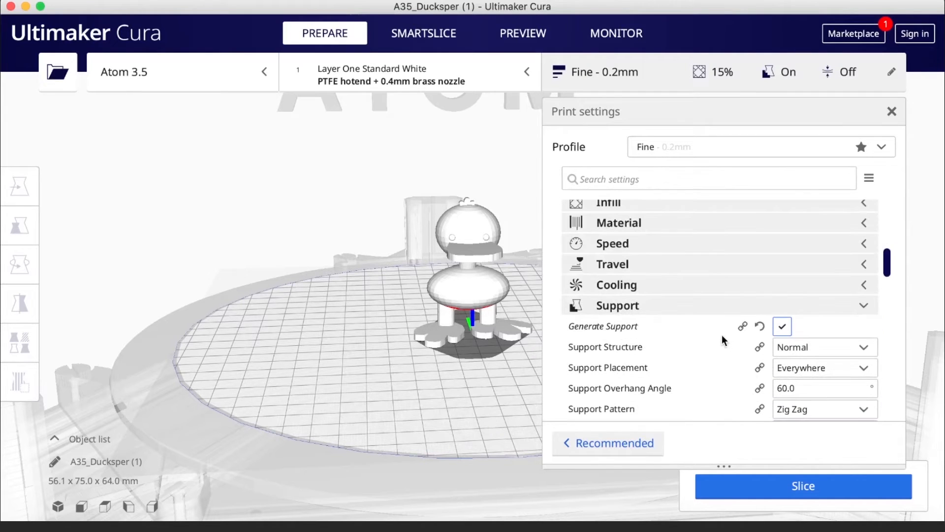
Expand the Material category and review the printing and build plate temperature settings.
scroll(720, 334, "up", 2)
scroll(717, 333, "up", 2)
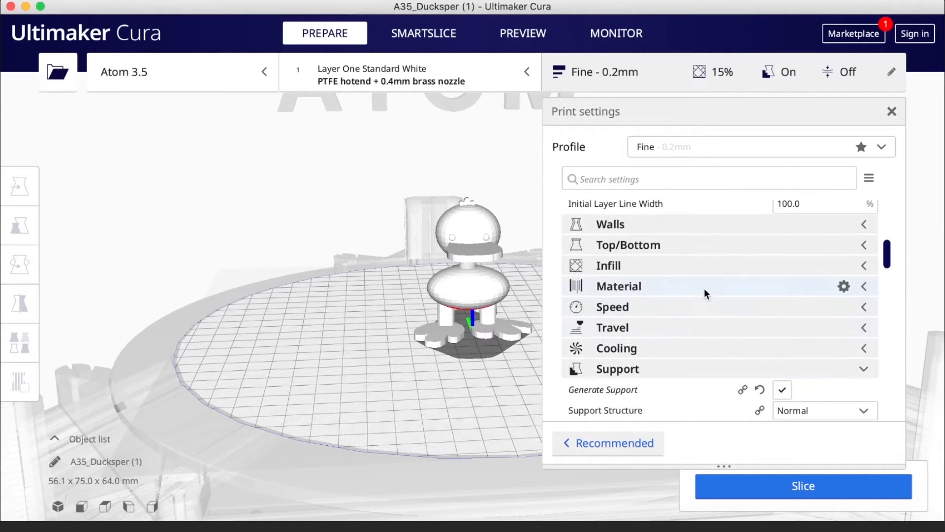
left_click(865, 287)
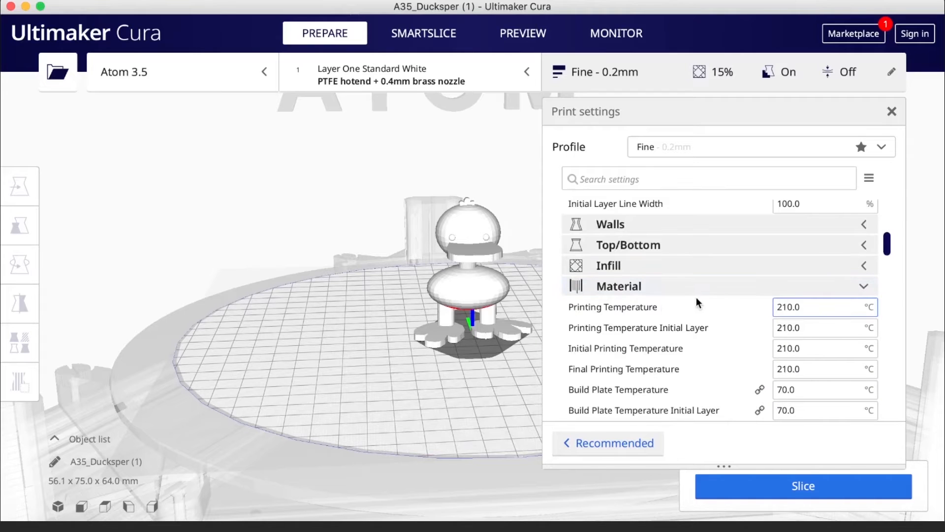
mouse_move(640, 335)
scroll(579, 368, "down", 1)
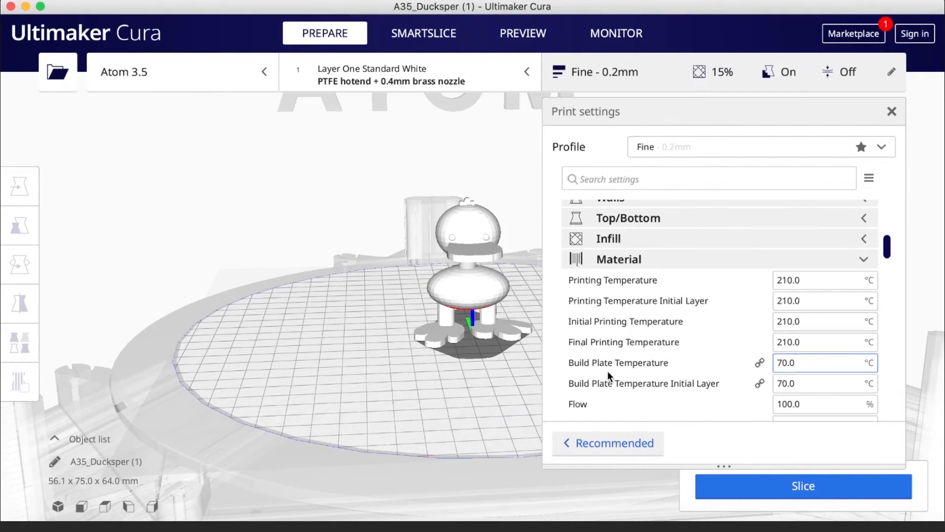
mouse_move(786, 381)
Expand the Speed category, review the print speed settings and collapse the category again.
scroll(726, 373, "down", 5)
left_click(698, 230)
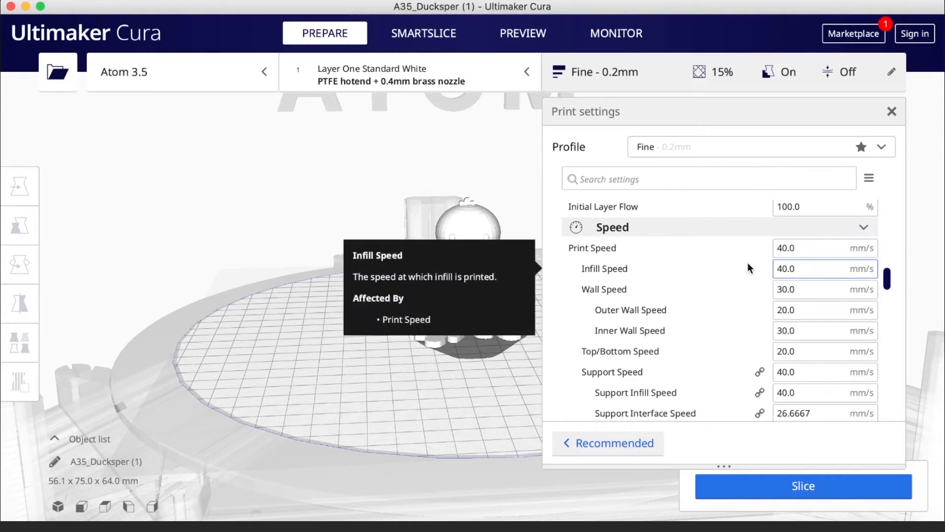
left_click(864, 227)
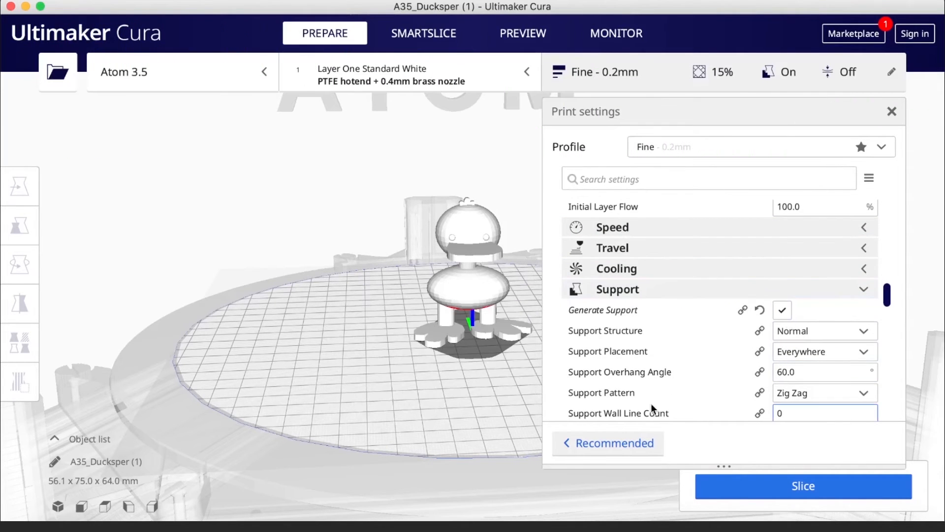
Slice the duck model with the current print settings and open its layer preview.
left_click(891, 112)
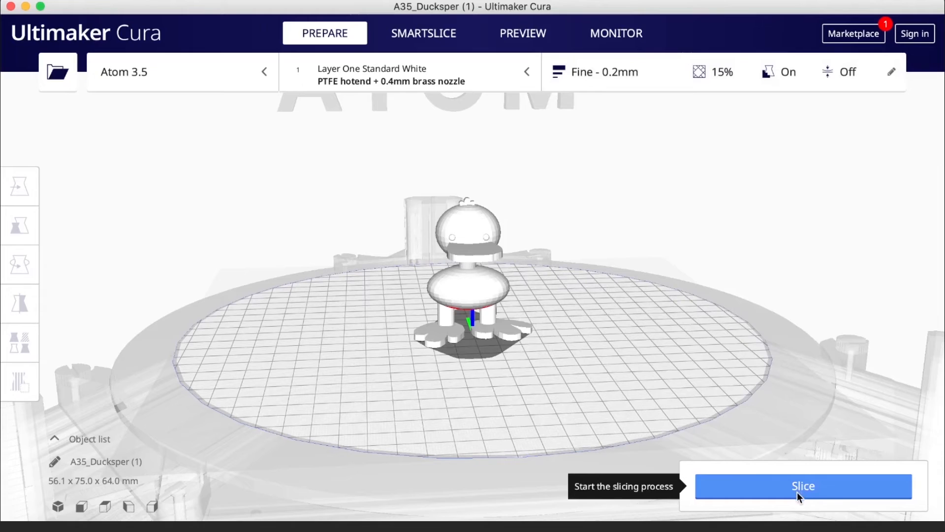
left_click(797, 490)
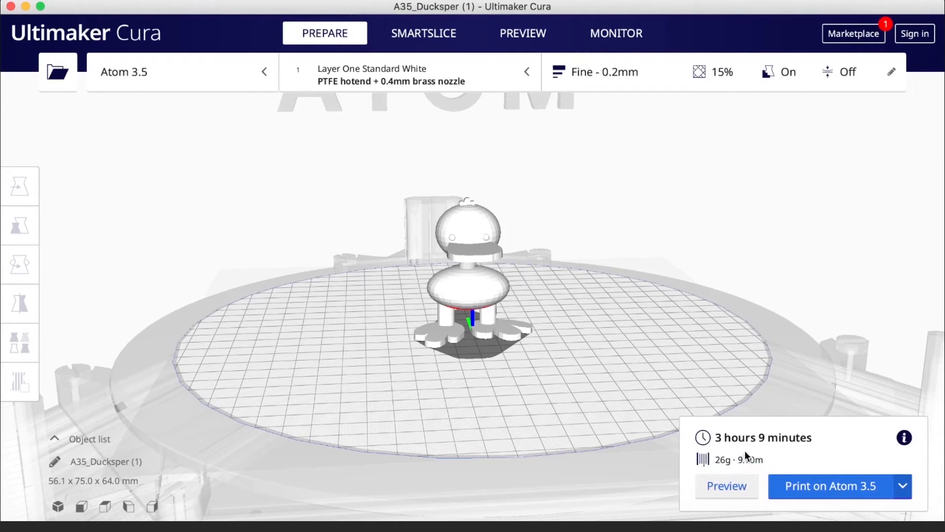
left_click(727, 486)
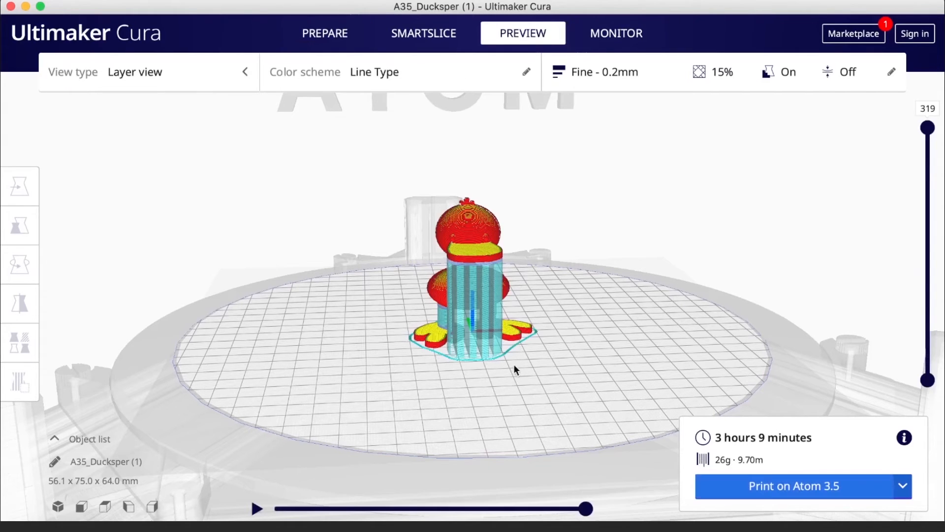
Examine the sliced duck and its support structures close up and from several angles in the layer view.
scroll(559, 299, "up", 3)
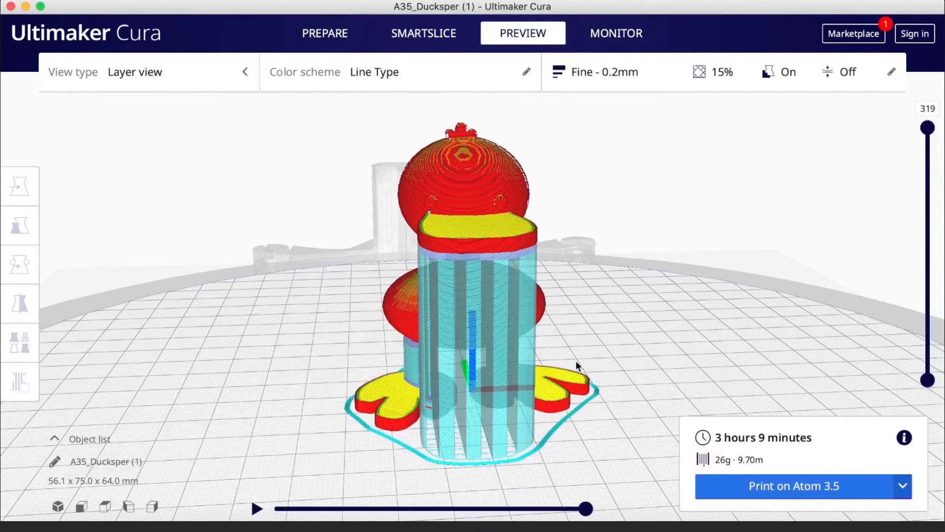
scroll(603, 312, "up", 2)
middle_click_drag(604, 312, 470, 307)
scroll(403, 325, "up", 2)
middle_click_drag(402, 325, 571, 326)
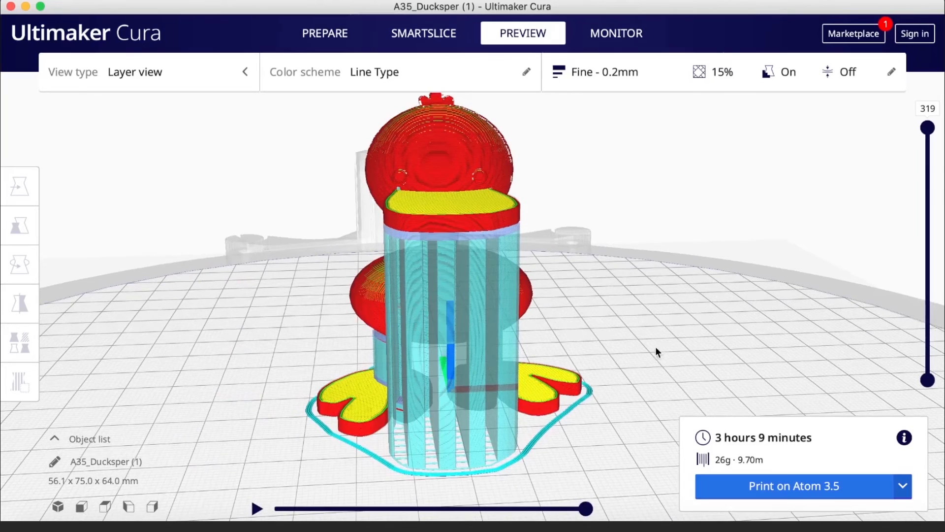
Look at the output options for the sliced duck and choose to print it on the Atom 3.5.
left_click(743, 493)
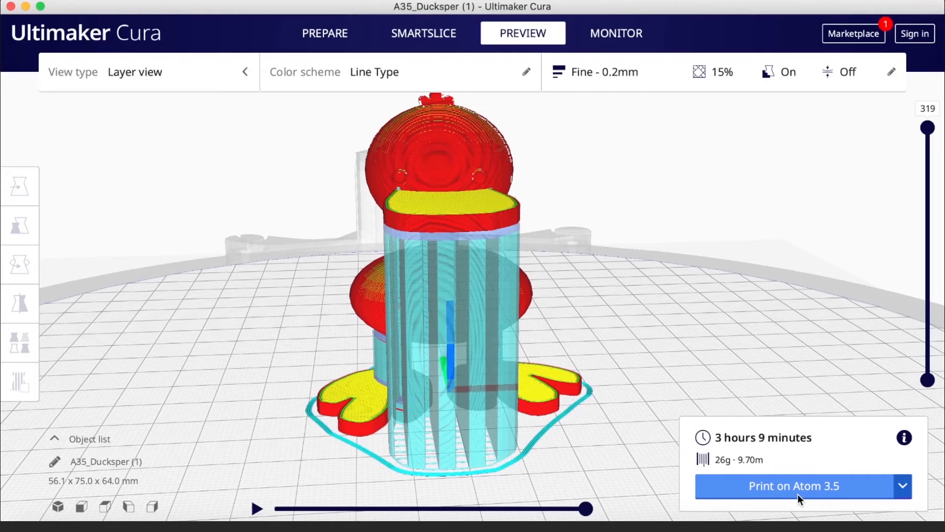
left_click(901, 486)
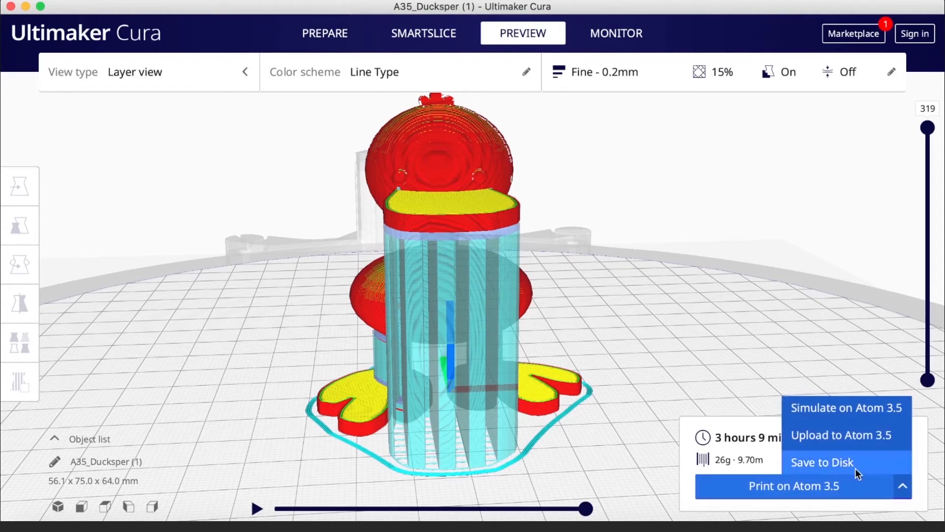
left_click(758, 487)
left_click(758, 487)
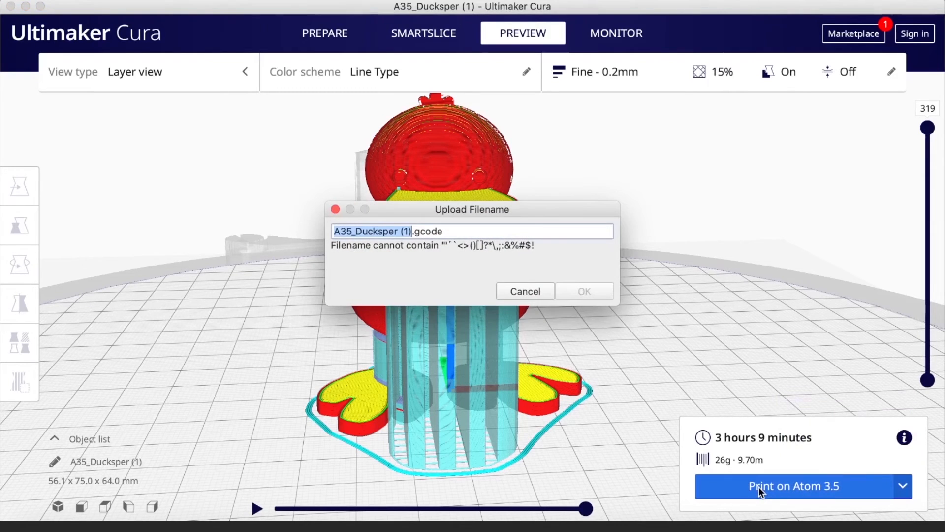
Shorten the upload filename to A35_Ducksper.gcode by removing "(1)" and send the file to the printer.
left_click(412, 230)
key("BackSpace")
key("BackSpace")
key("BackSpace")
key("BackSpace")
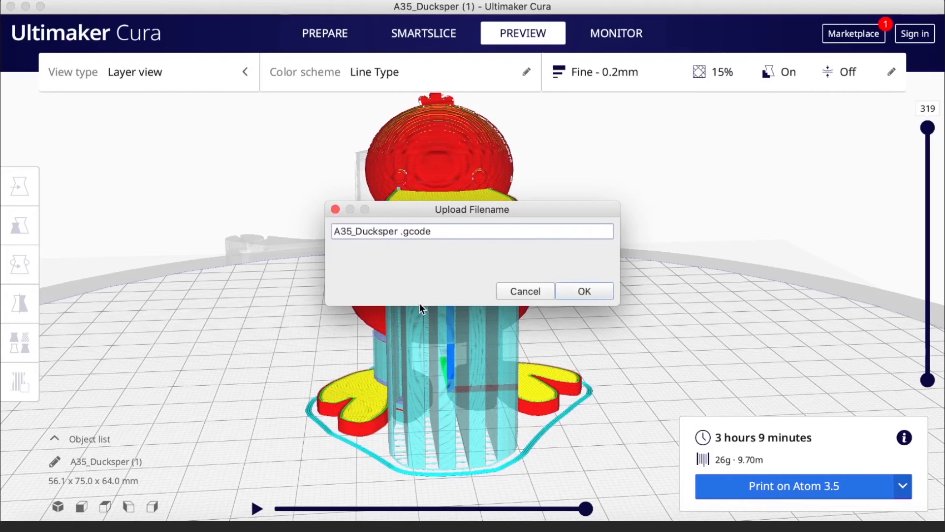
left_click(589, 293)
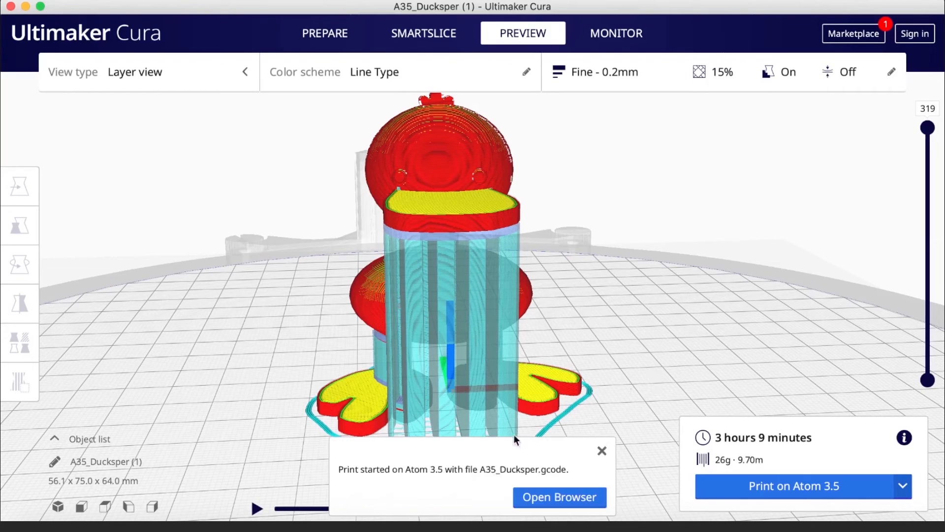
Switch to the printer's web interface in the browser and look up A35_Ducksper.gcode in the Jobs file list.
left_click(542, 500)
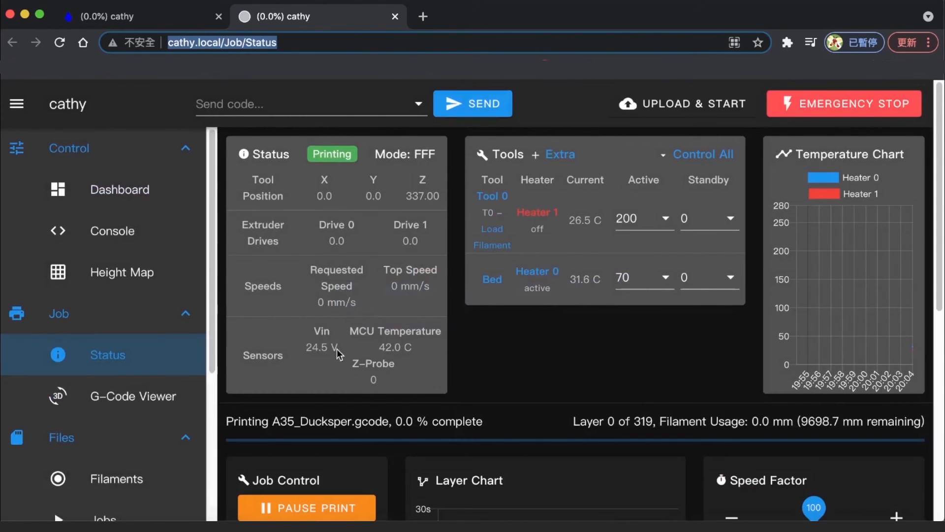
scroll(148, 358, "down", 3)
left_click(115, 414)
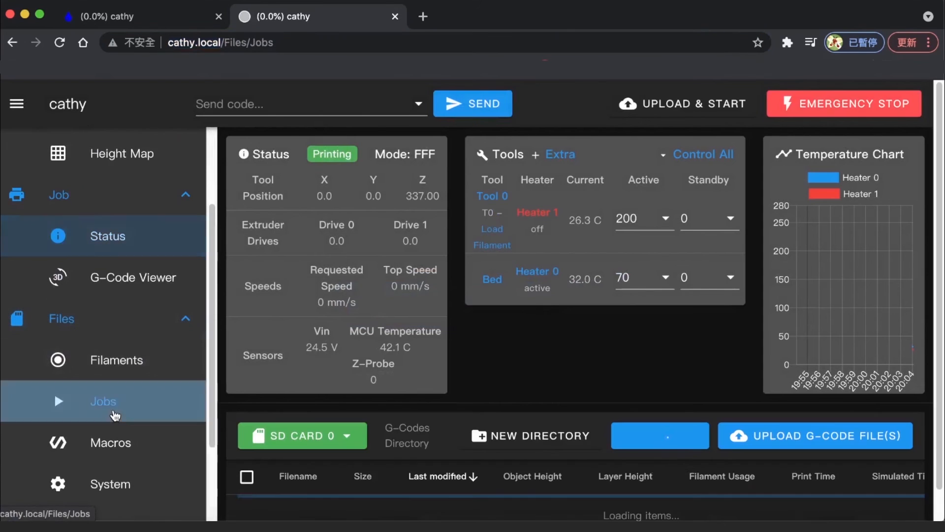
scroll(397, 392, "down", 3)
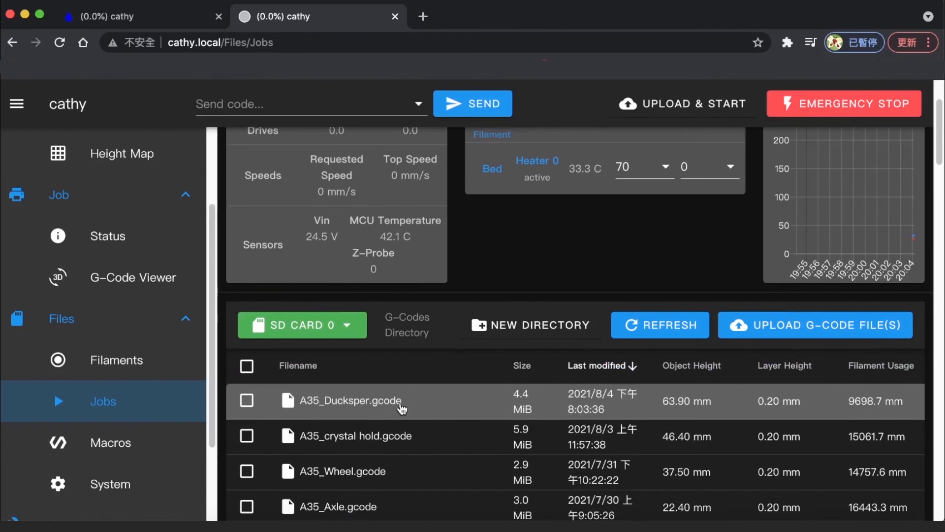
scroll(403, 407, "up", 3)
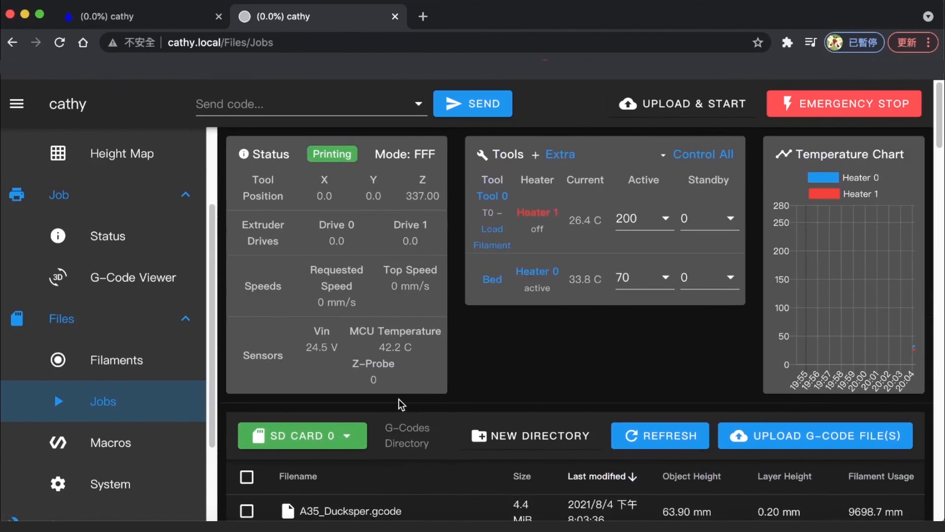
Open the printer's Dashboard and check the print status and the tool and bed temperatures.
scroll(142, 321, "up", 3)
left_click(137, 205)
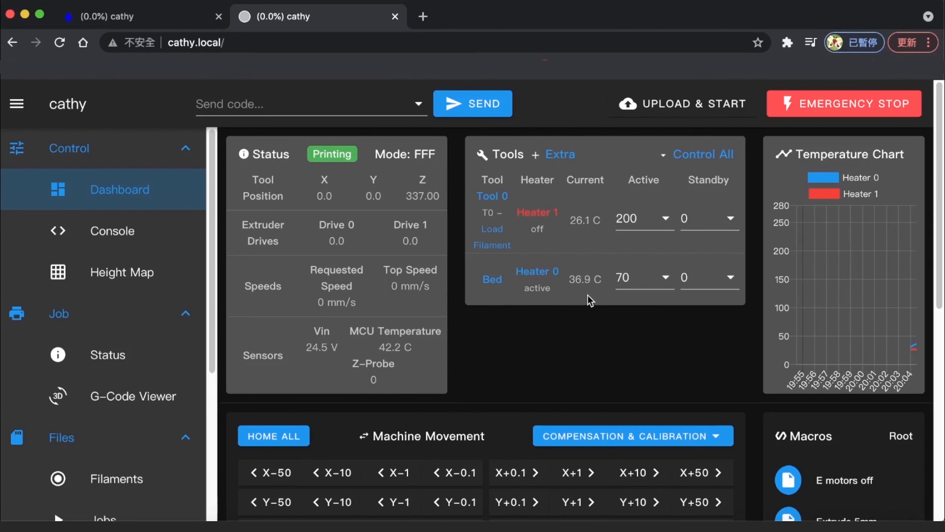
scroll(551, 365, "down", 1)
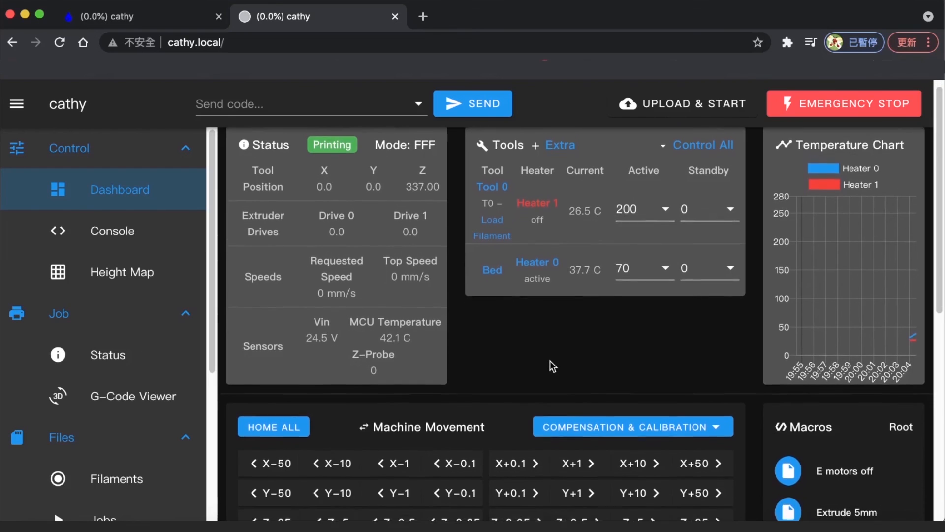
scroll(549, 359, "up", 1)
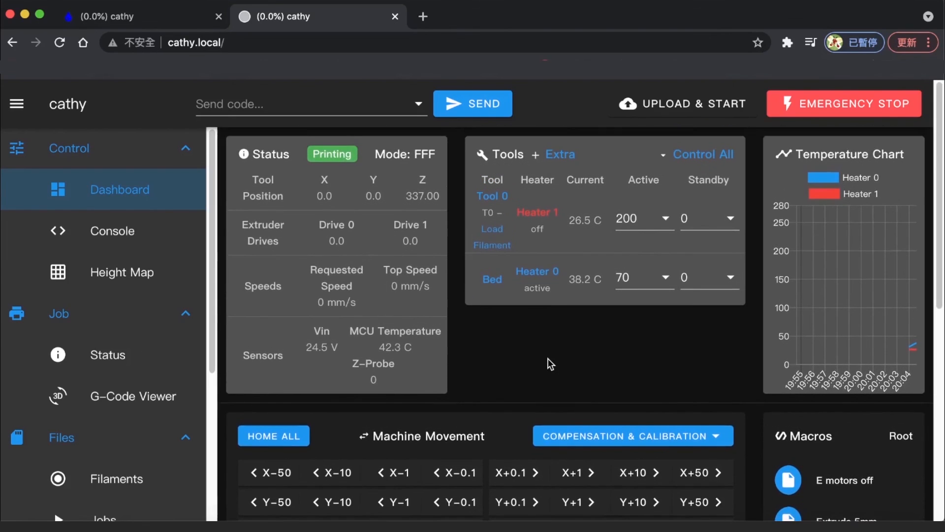